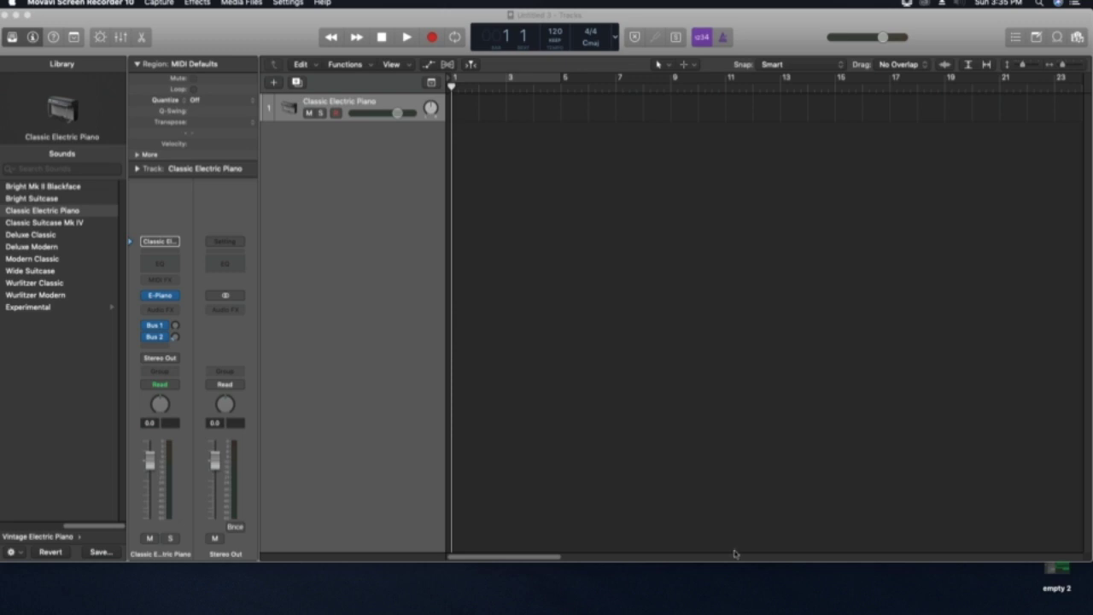
Load the British Stack Synth Lead patch from the Guitar category onto the first track
click(637, 266)
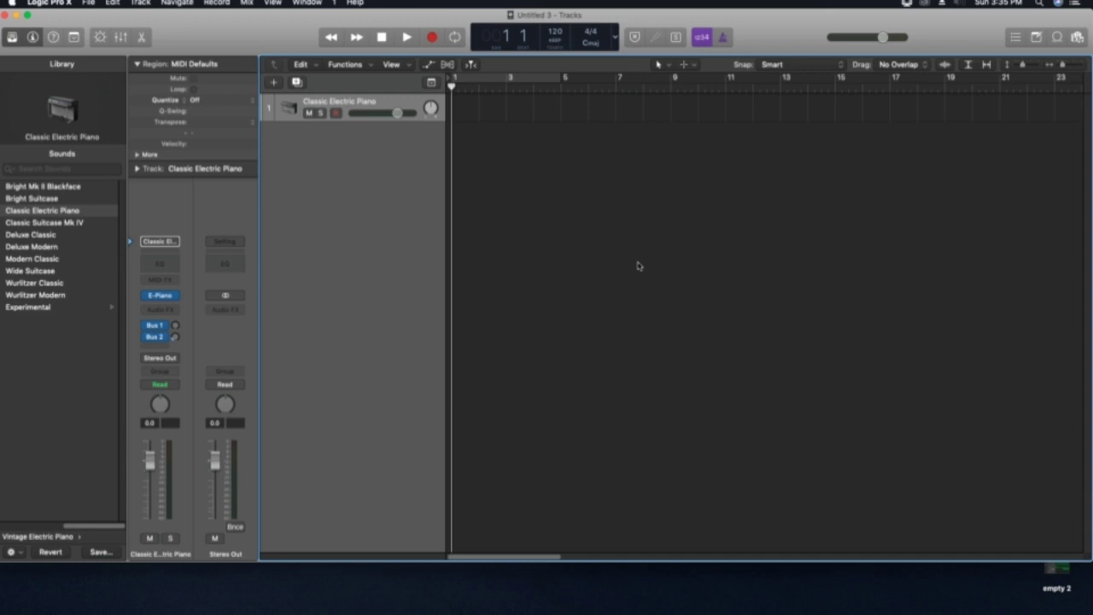
click(29, 537)
click(38, 235)
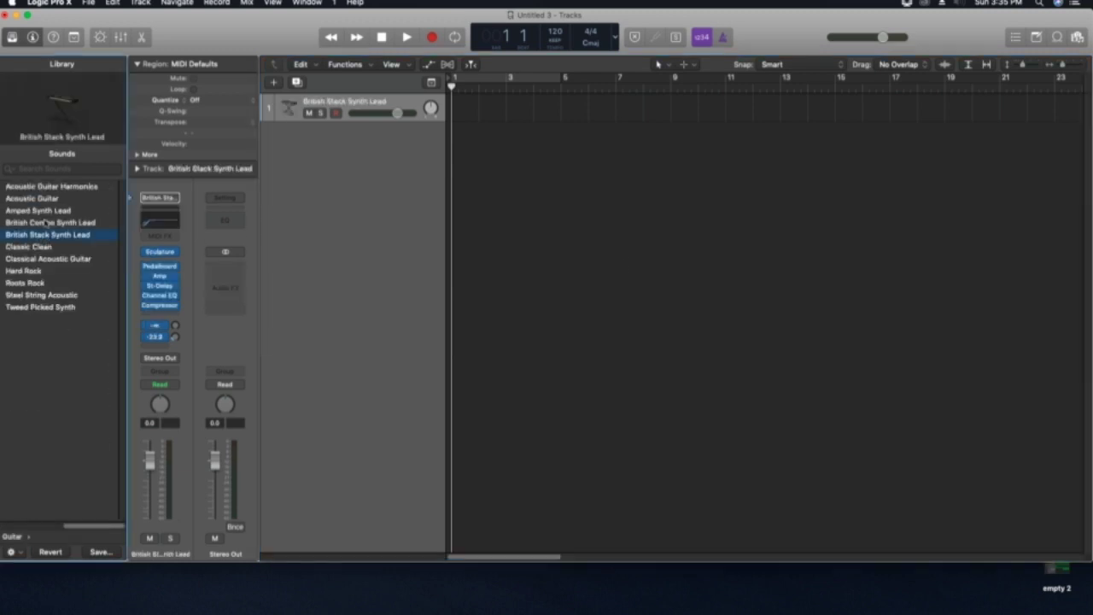
Load the Piano & Upright Bass patch from the Piano category onto the first track
click(16, 536)
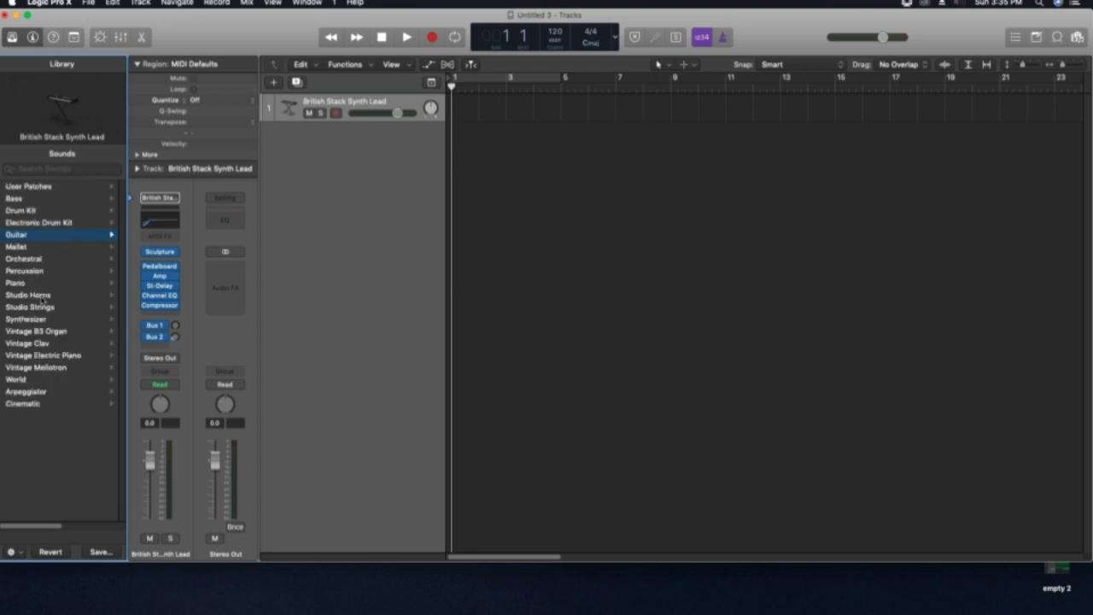
click(43, 285)
click(75, 238)
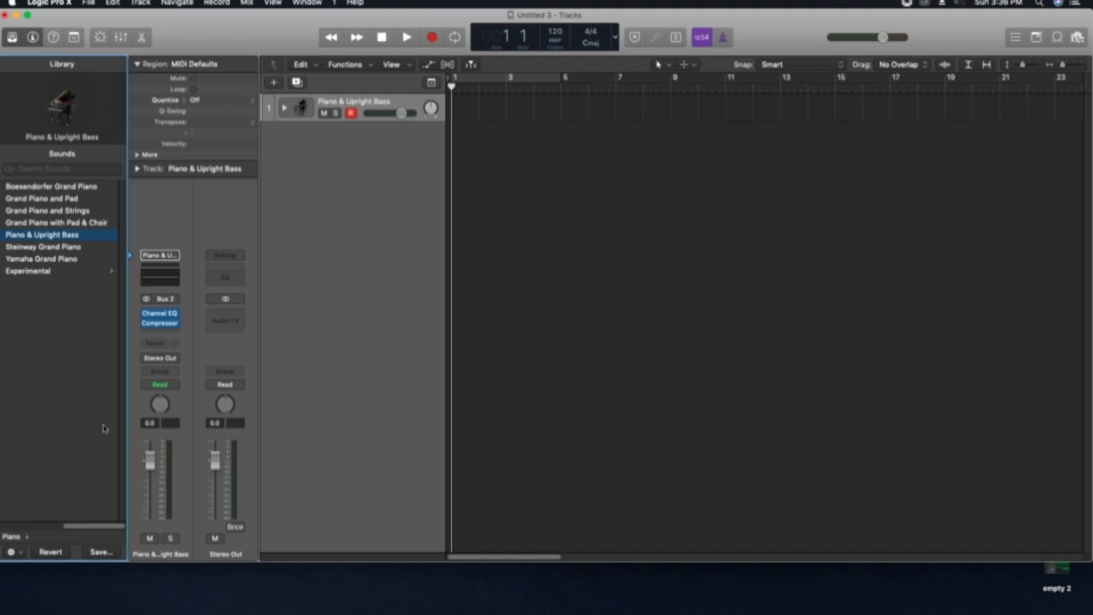
Create a second software instrument track and set Kontakt as its instrument plug-in
click(275, 83)
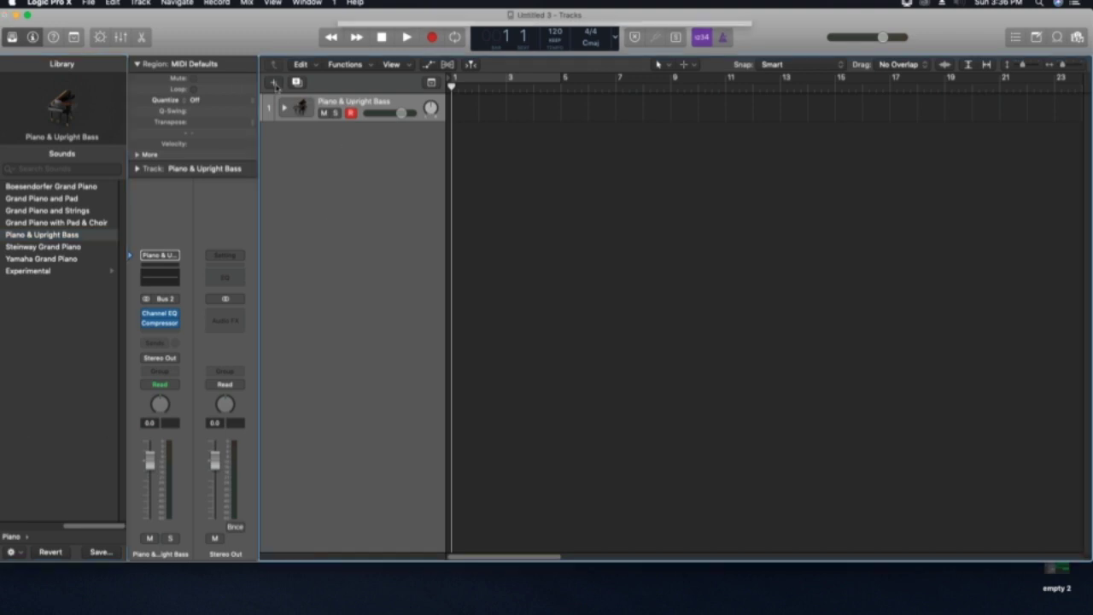
click(718, 197)
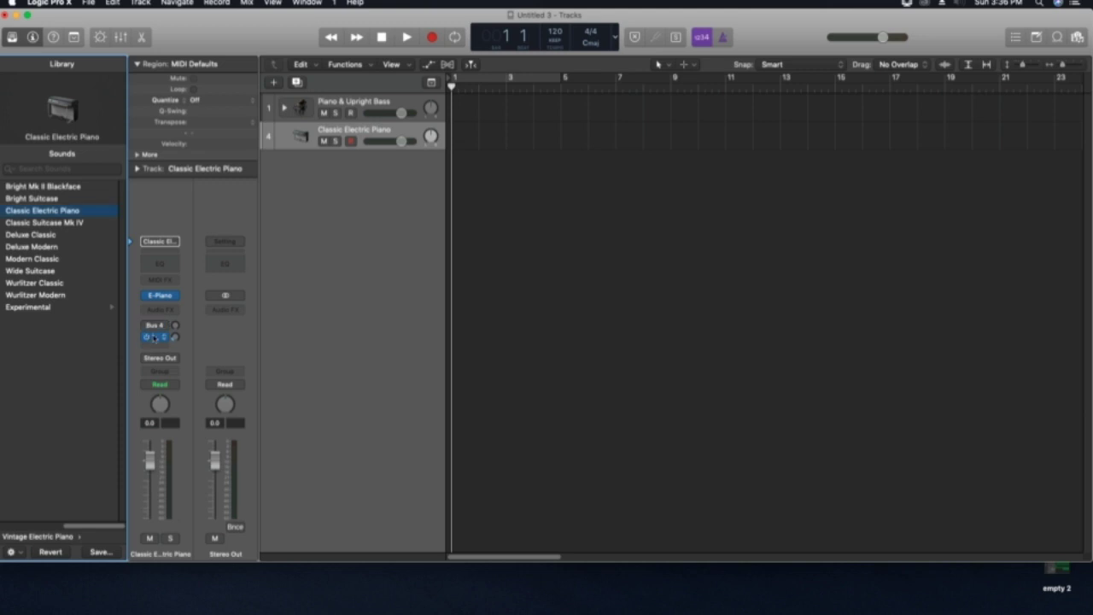
click(169, 295)
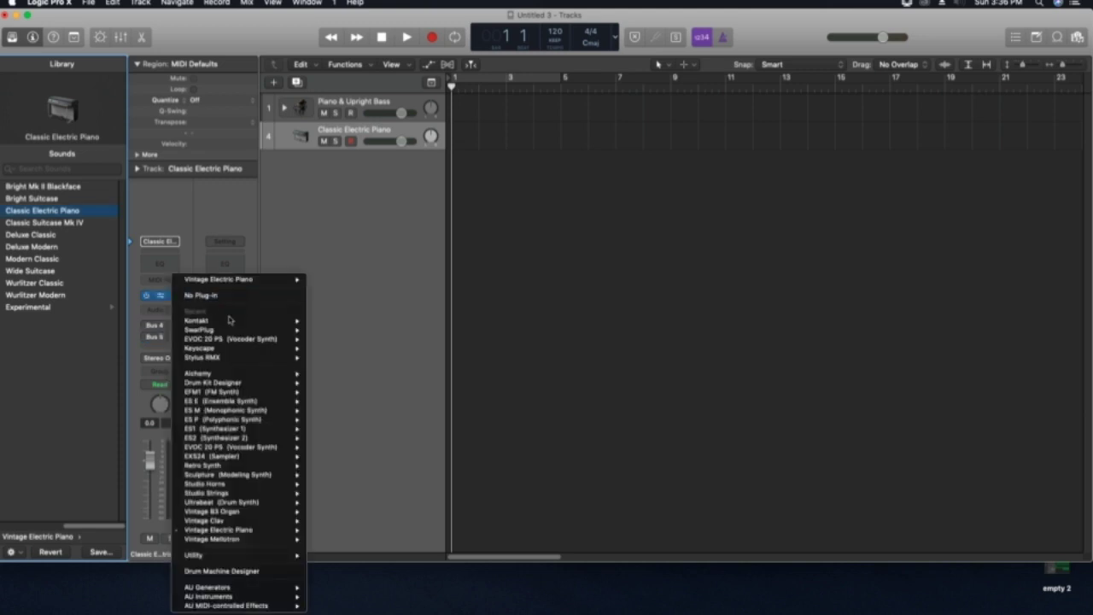
mouse_move(229, 319)
click(350, 322)
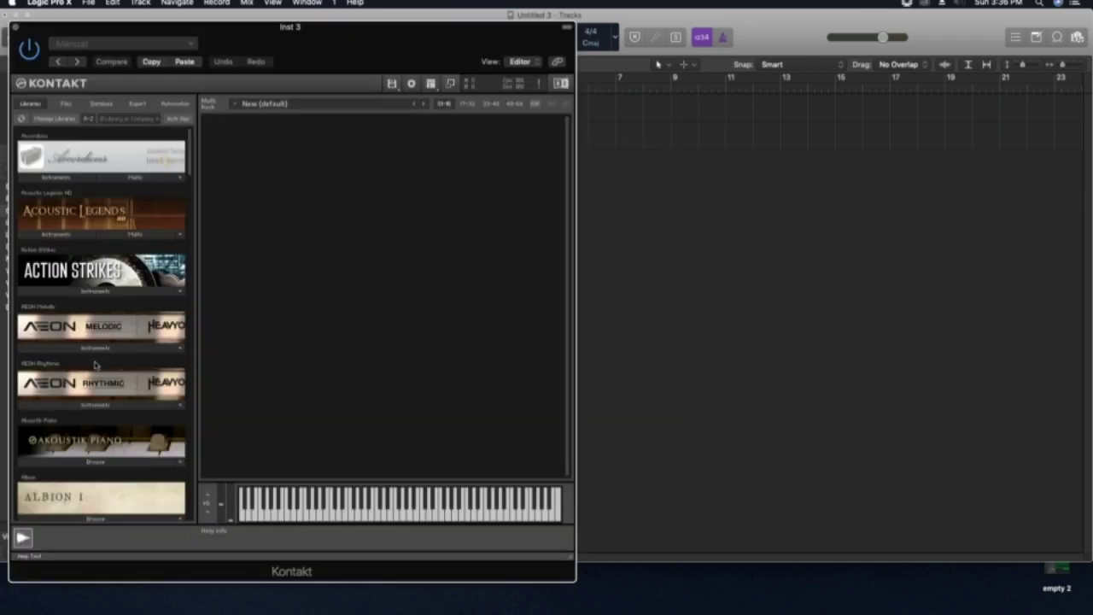
Load the Nord Stage 2 instrument from Kontakt's Nord Grand Piano Stage 2 library and close the plug-in window
scroll(144, 251, down, 20)
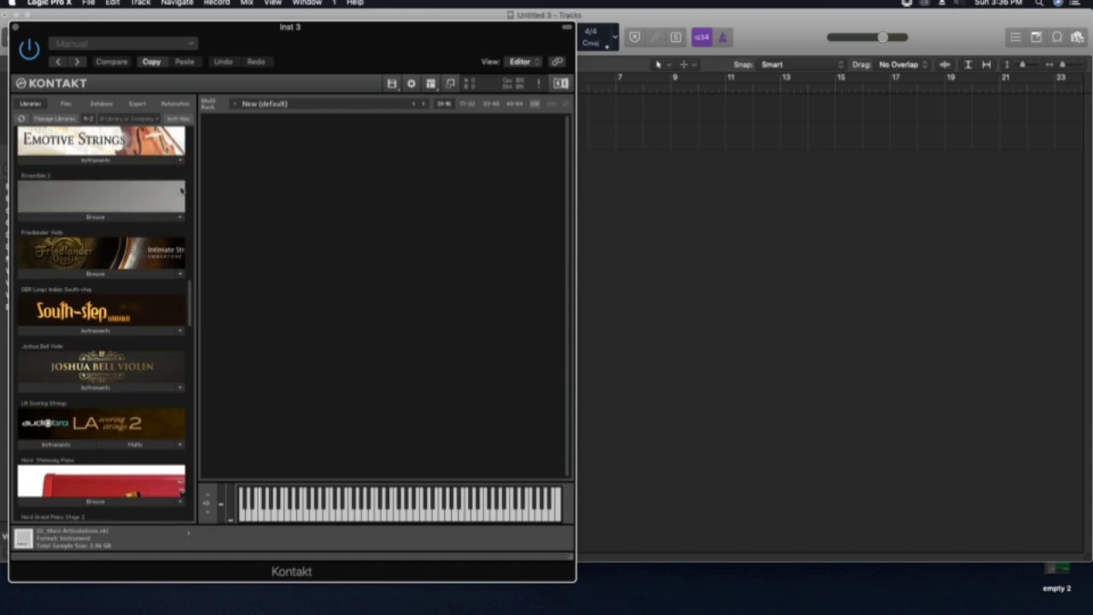
scroll(84, 393, down, 15)
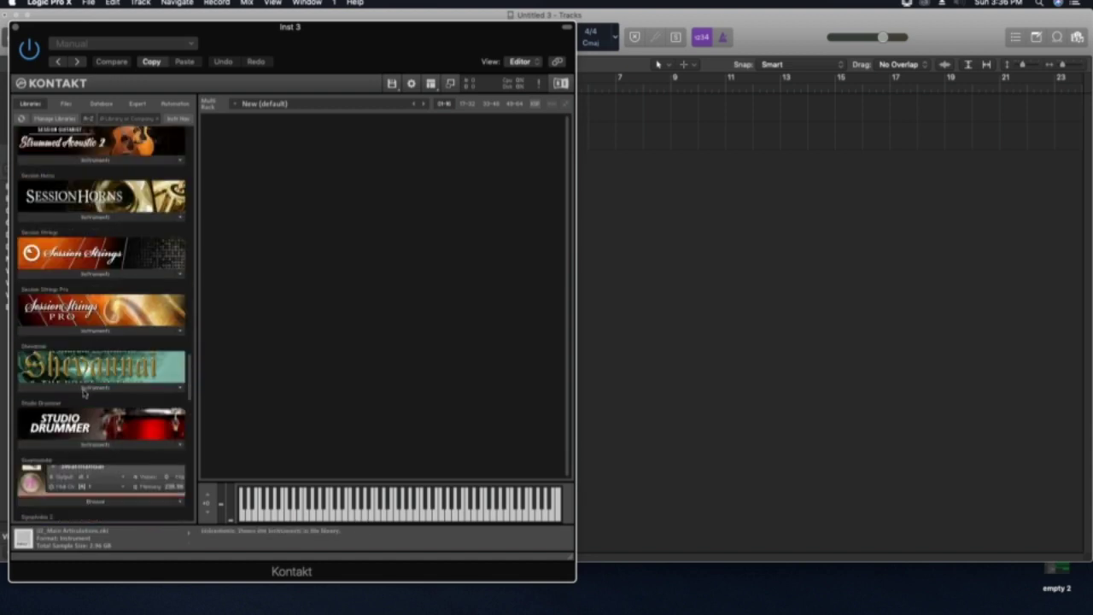
scroll(84, 393, up, 20)
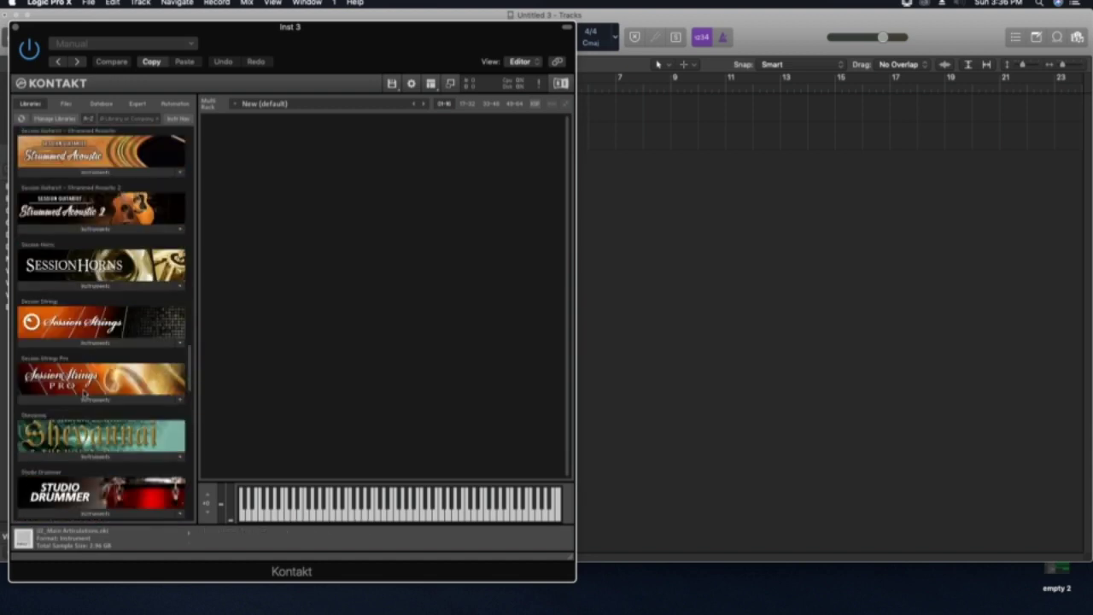
scroll(84, 393, up, 10)
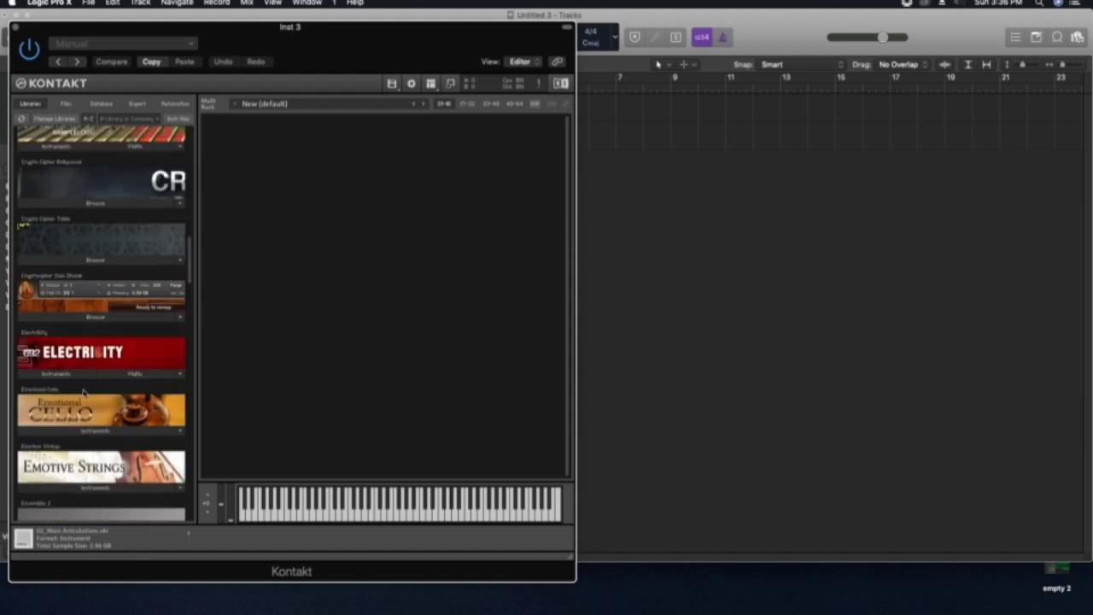
scroll(86, 387, up, 10)
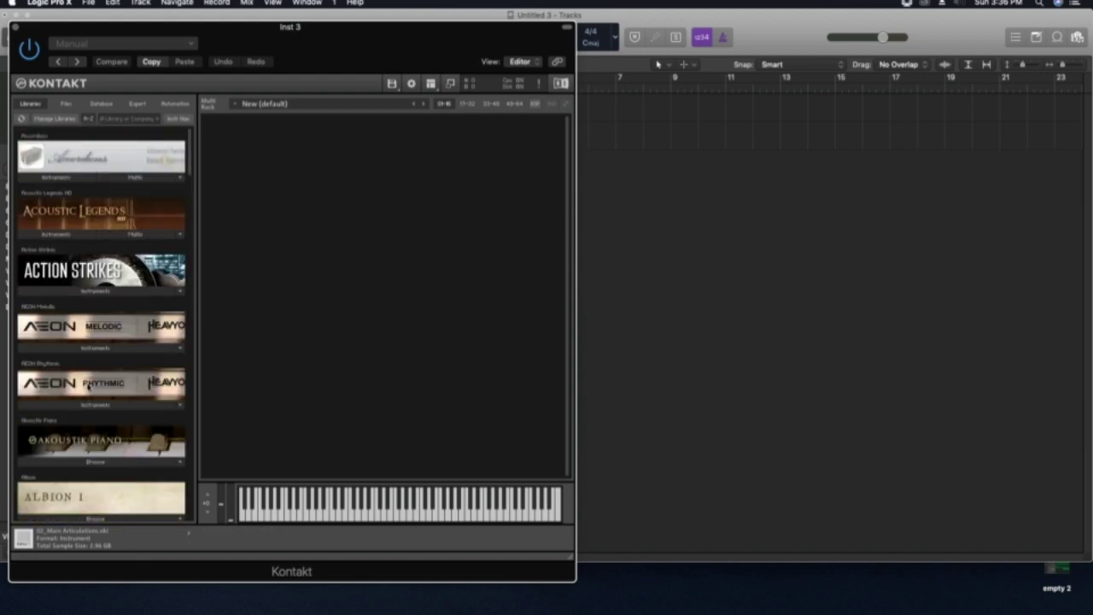
scroll(88, 387, down, 10)
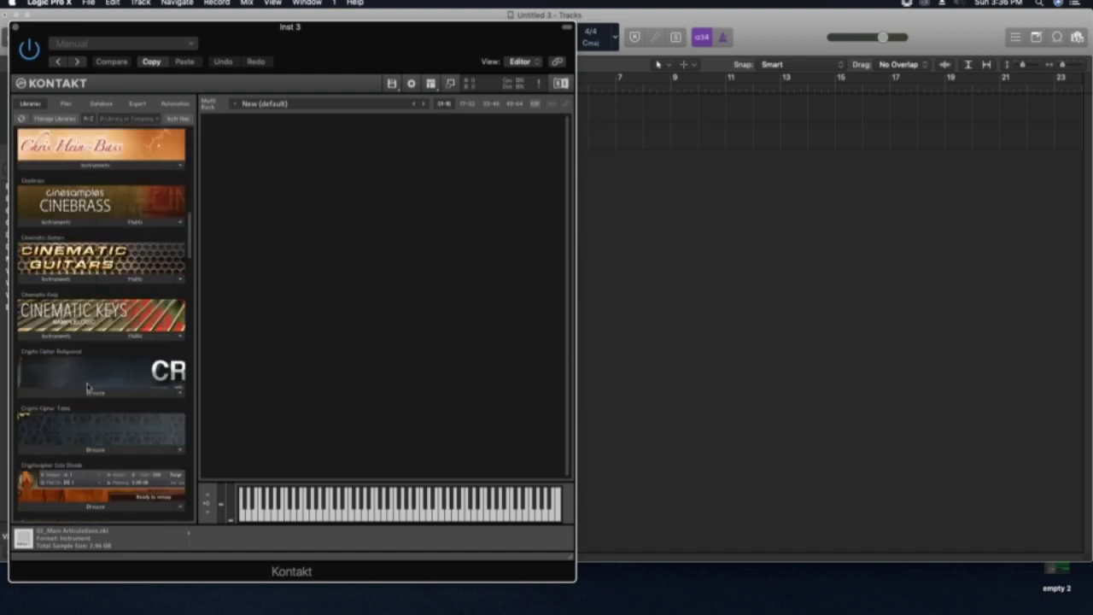
scroll(88, 388, down, 5)
scroll(88, 386, down, 8)
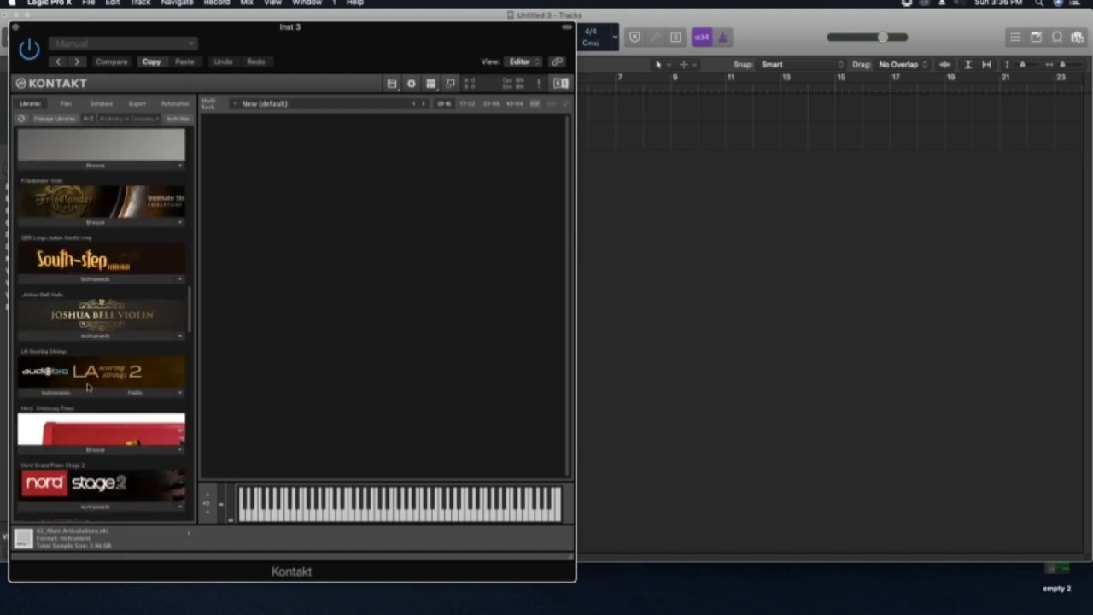
scroll(85, 405, down, 1)
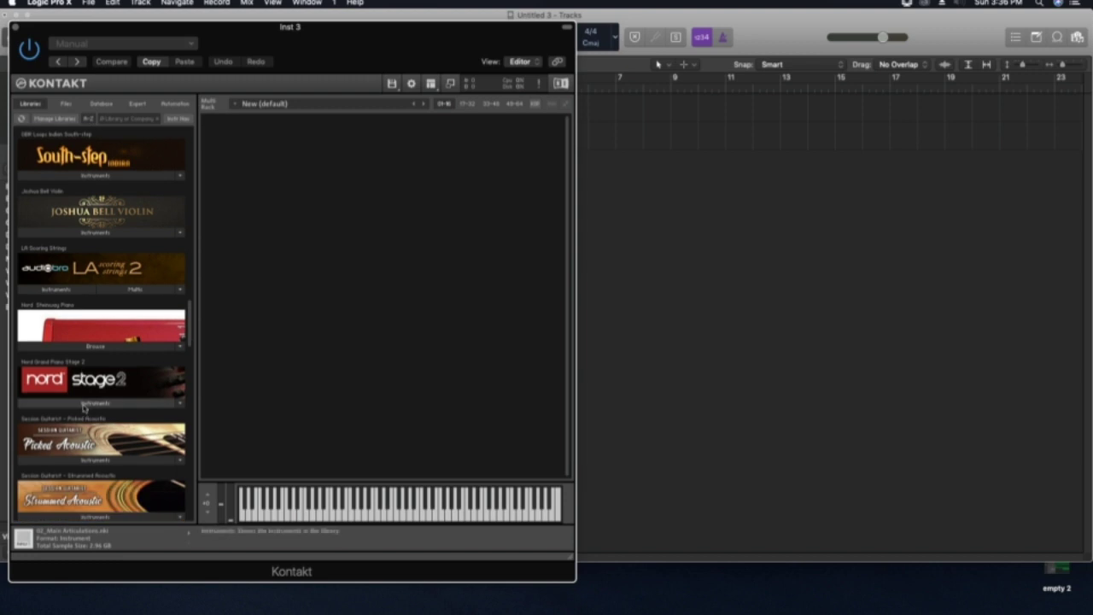
click(84, 403)
double_click(65, 419)
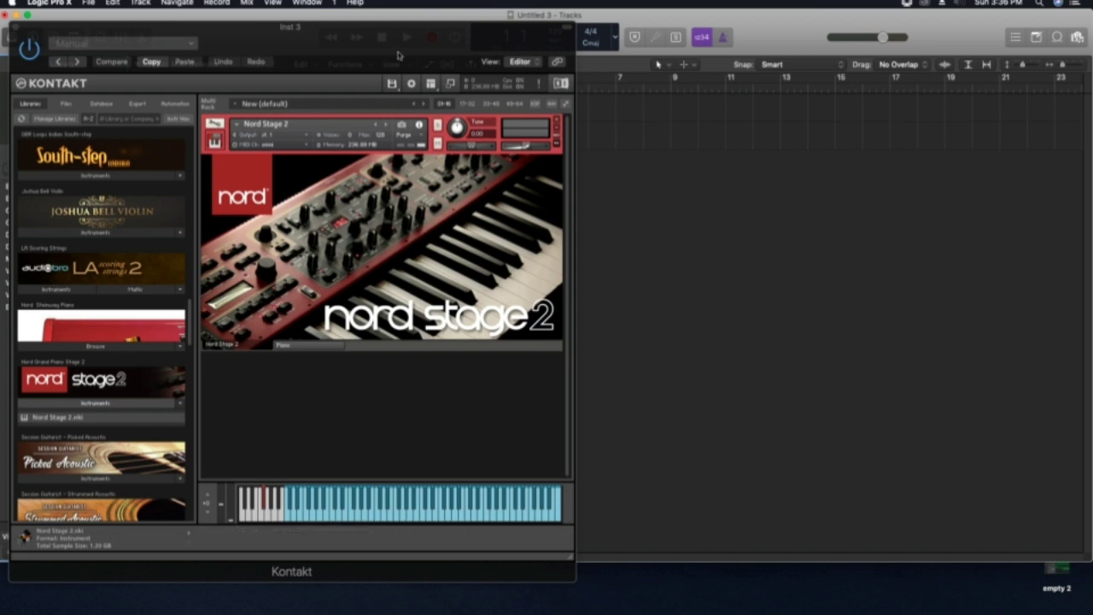
drag(402, 57, 634, 58)
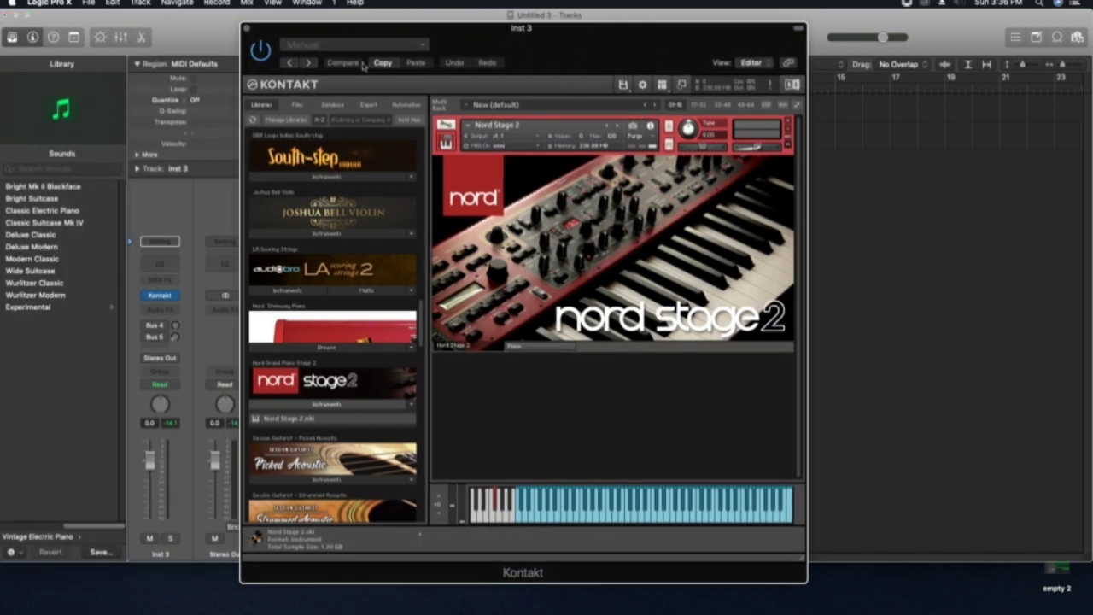
click(246, 32)
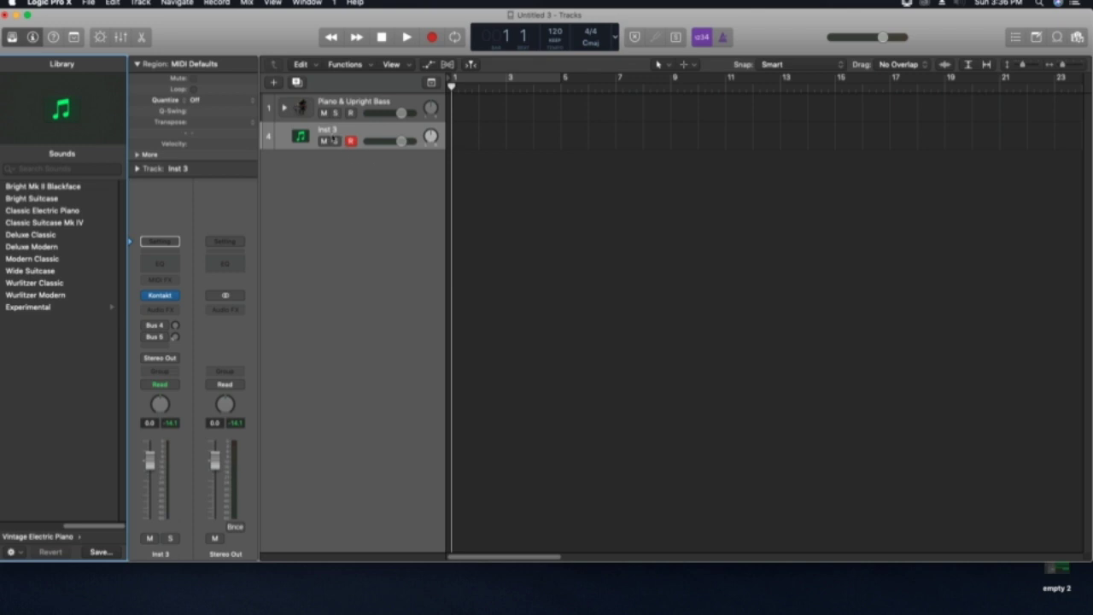
Rename the Kontakt track as "nord piano" and give it the red keyboard icon from the Keyboards category
double_click(329, 131)
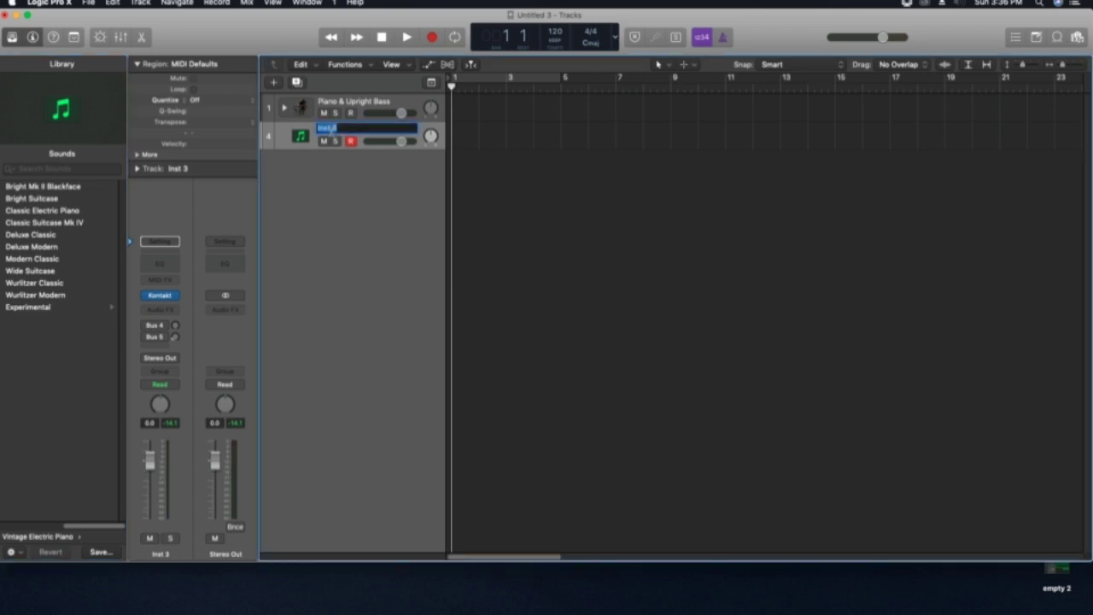
text(nord piano)
key(Return)
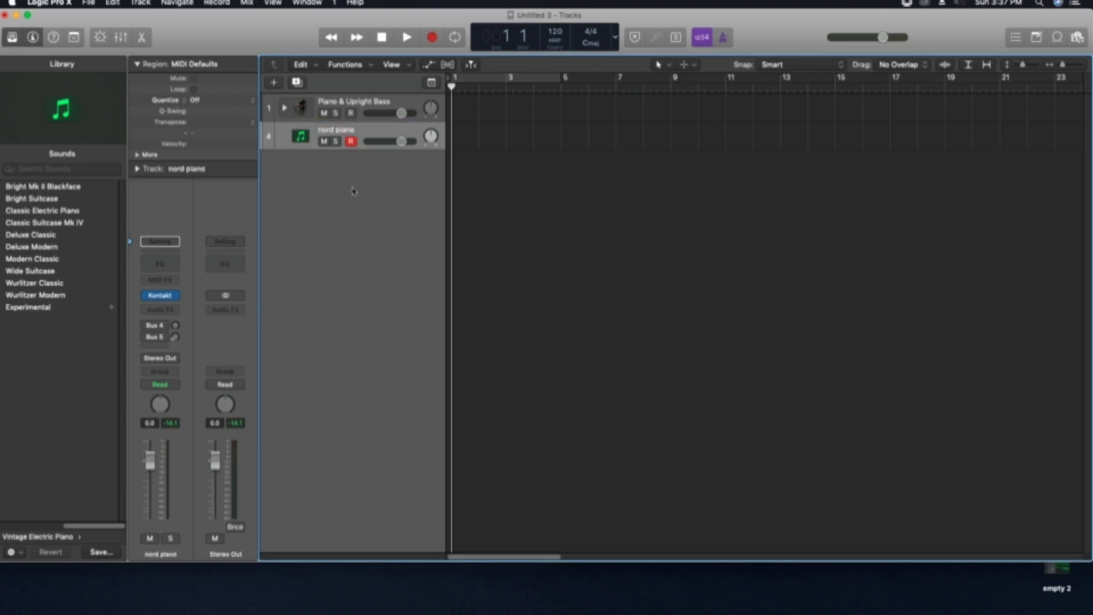
click(300, 137)
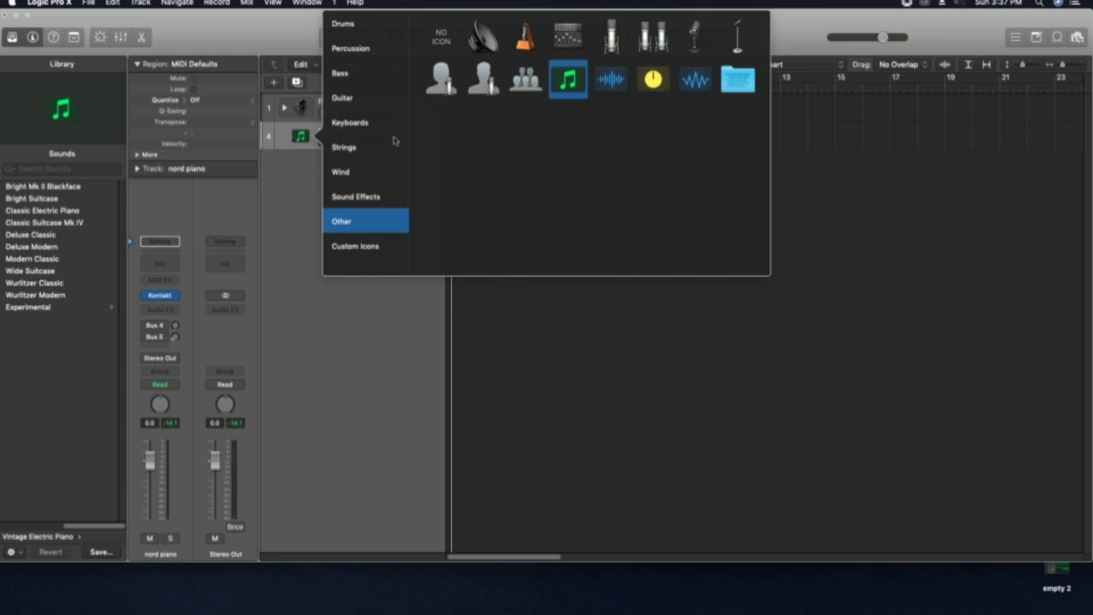
click(360, 123)
click(521, 76)
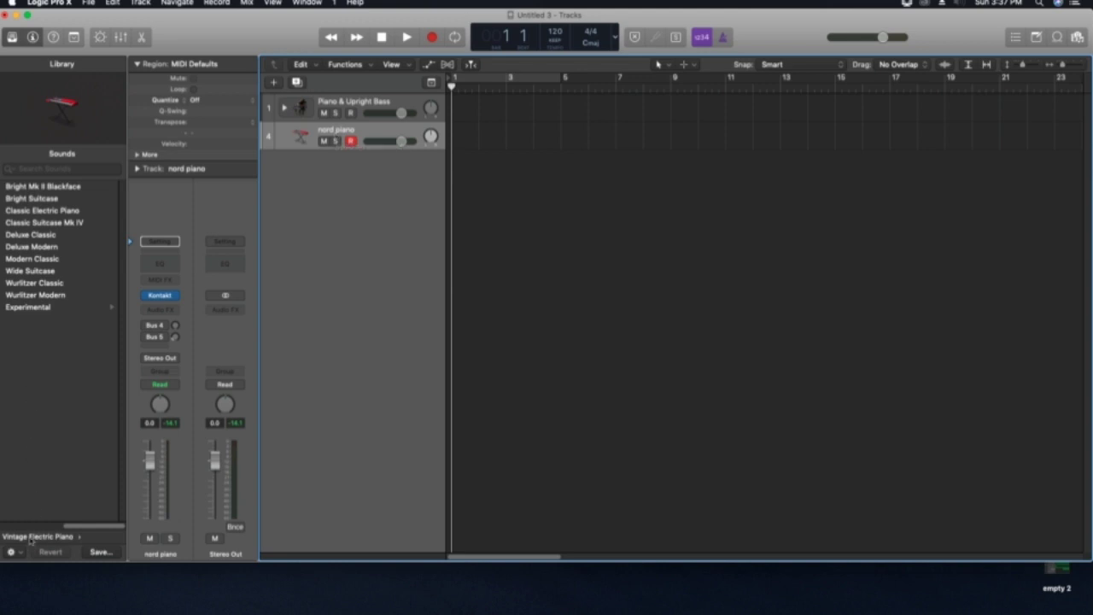
Start saving the track's sound as a library patch and create a folder named "pianos" inside the Instrument folder
click(98, 553)
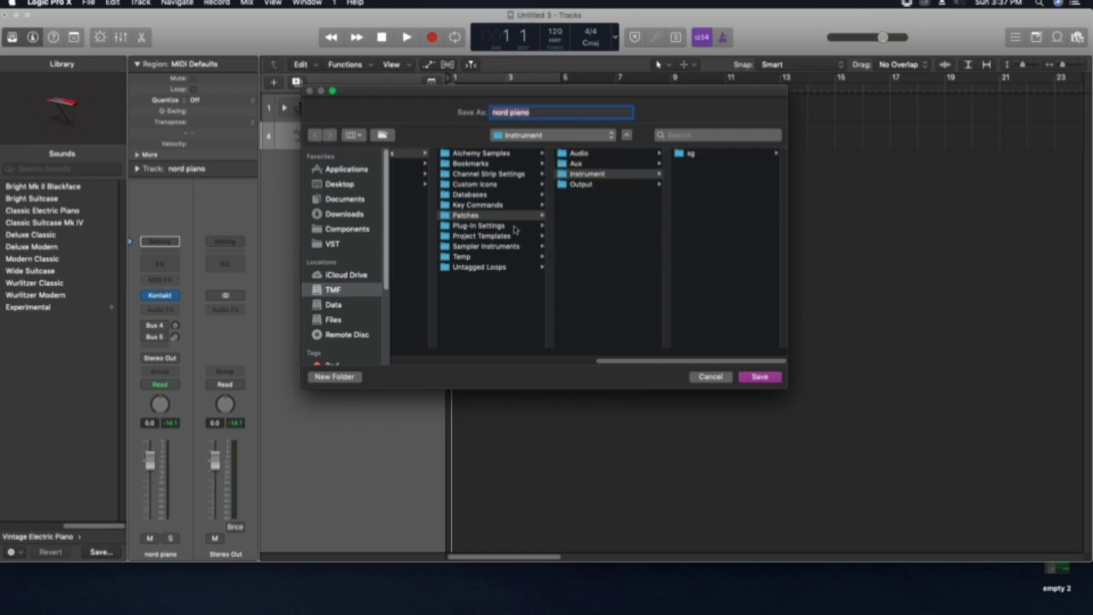
drag(661, 367, 692, 364)
click(357, 376)
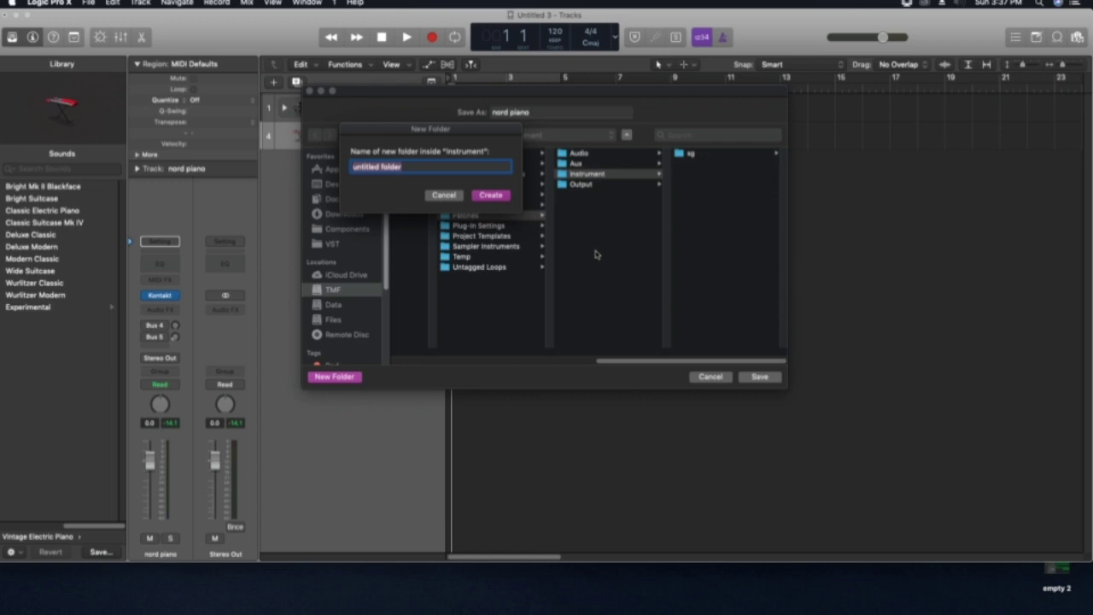
text(pianos)
click(495, 198)
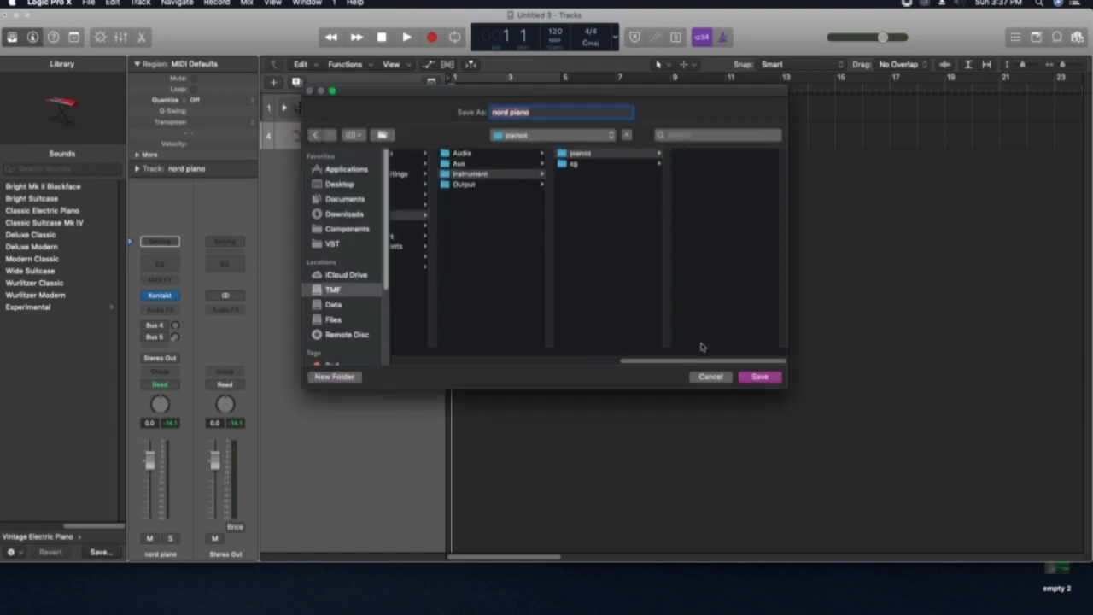
Save the patch as "nord piano" in the pianos folder
drag(682, 362, 627, 364)
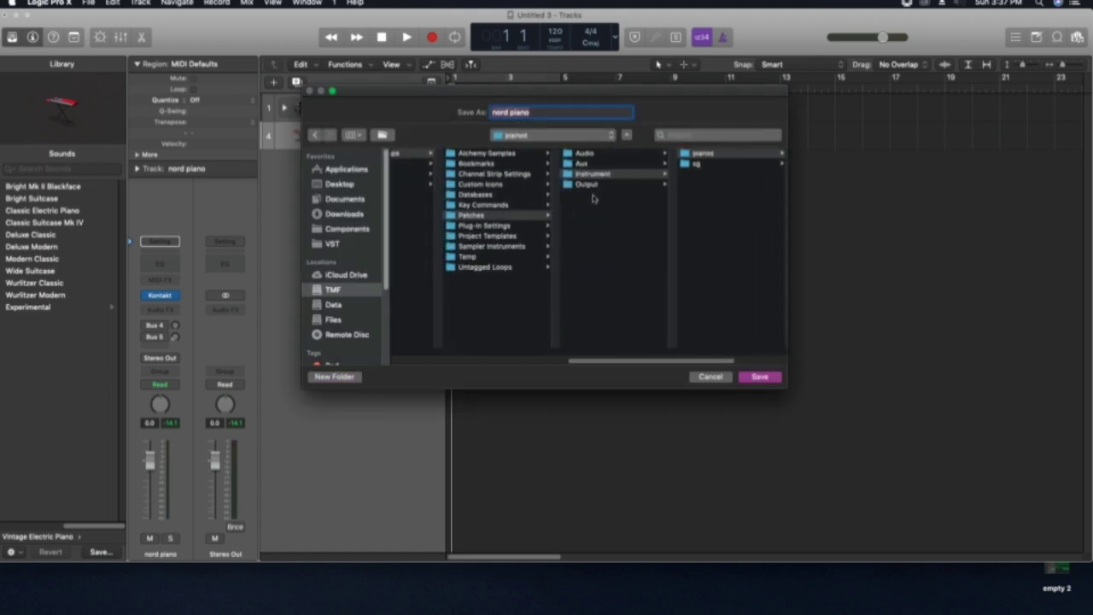
click(745, 154)
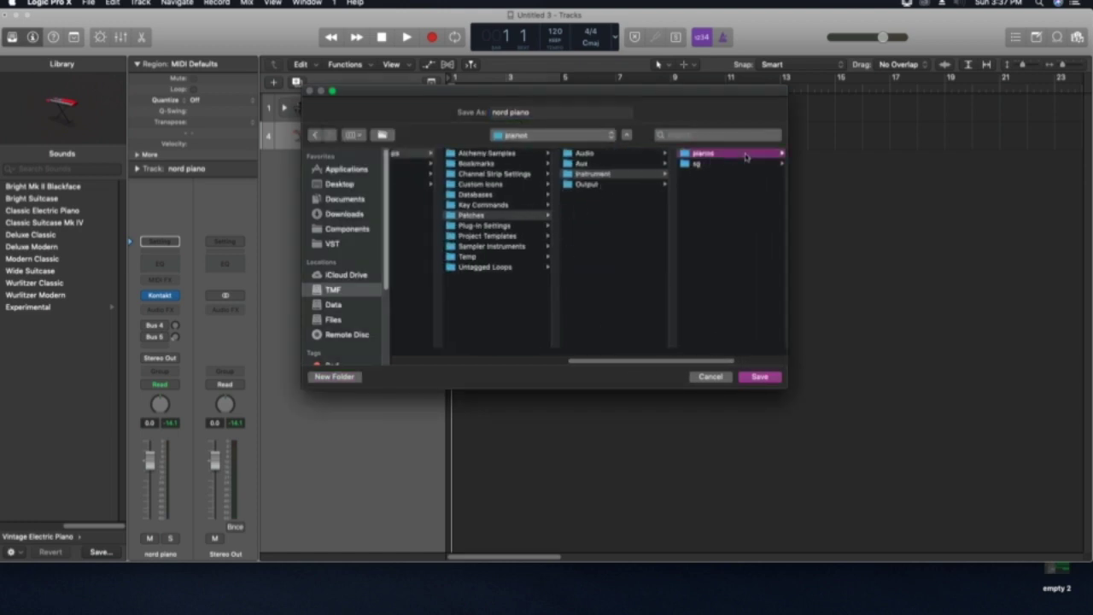
click(765, 381)
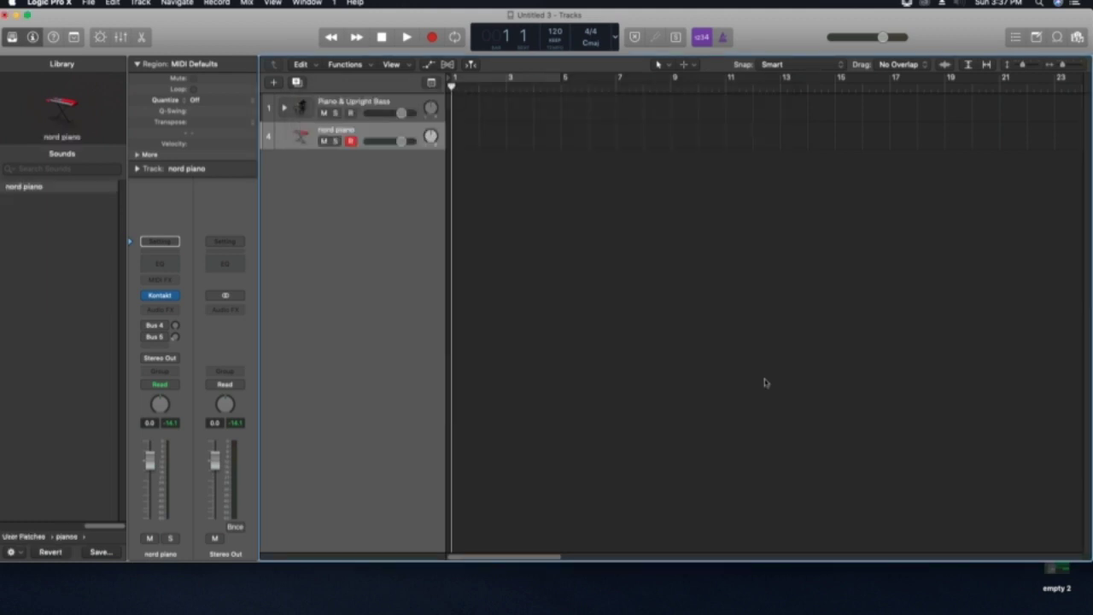
Browse the sound library's Piano category and the pianos folder under User Patches to check the saved patch
click(19, 536)
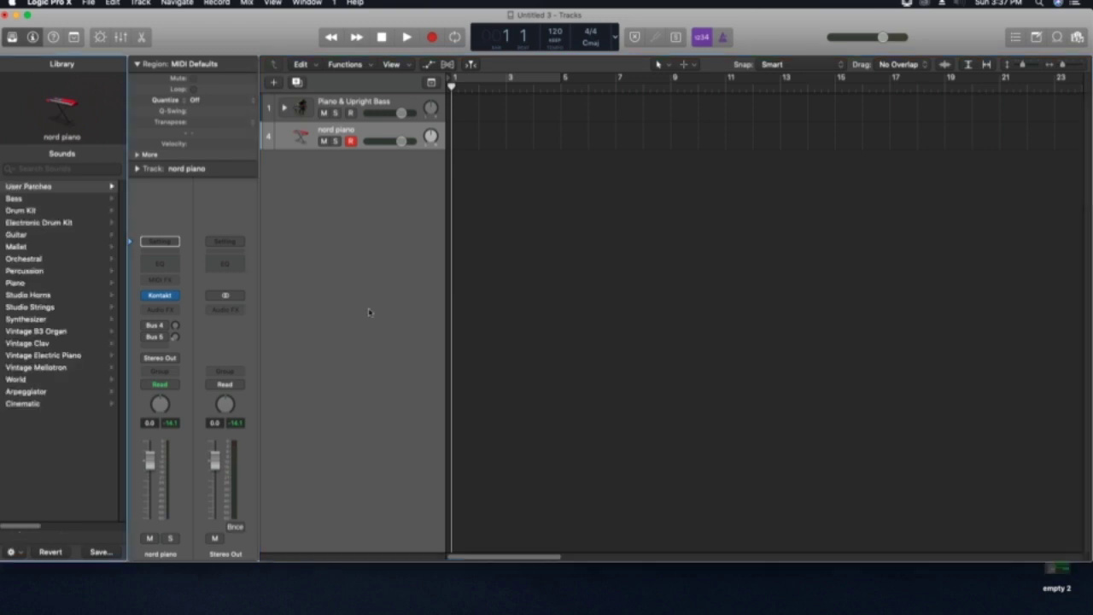
click(30, 283)
click(13, 542)
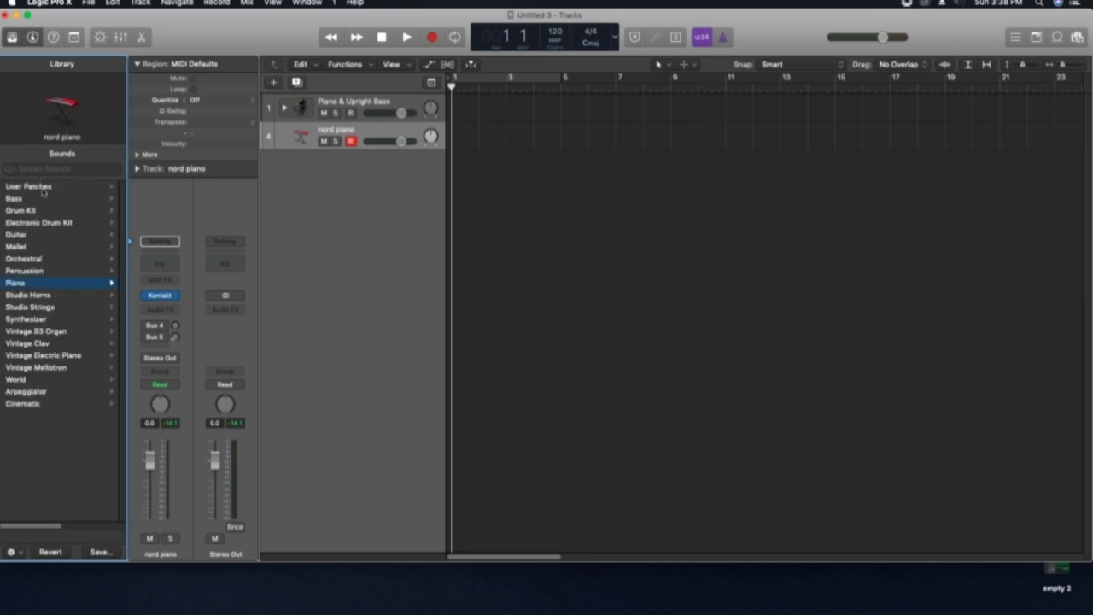
click(42, 190)
click(92, 188)
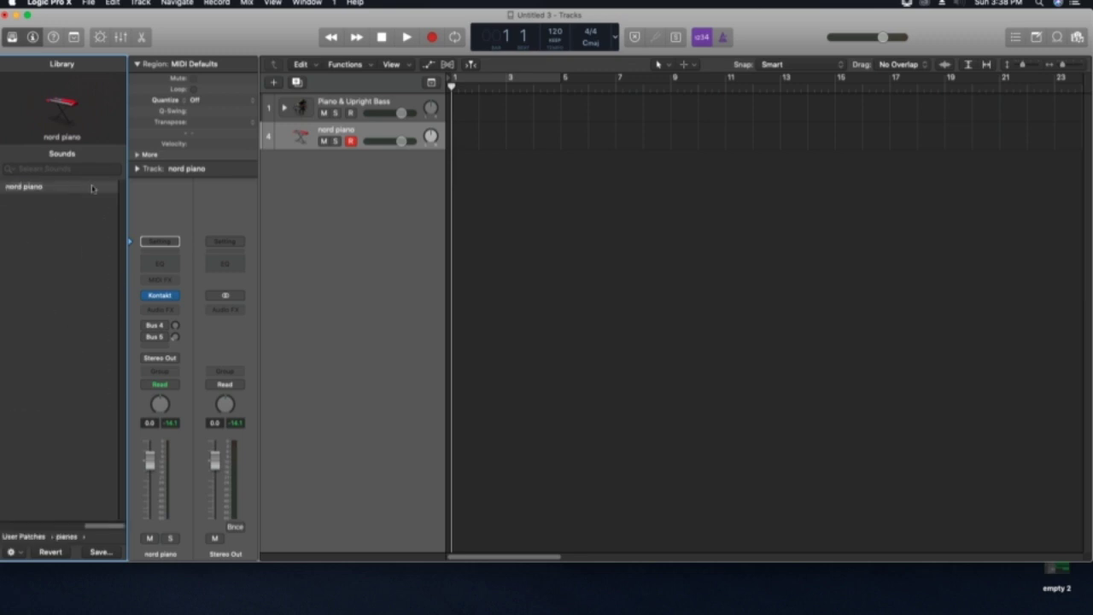
click(92, 188)
Load the nord piano patch from the pianos folder of User Patches onto a new software instrument track and open its Kontakt window
click(275, 82)
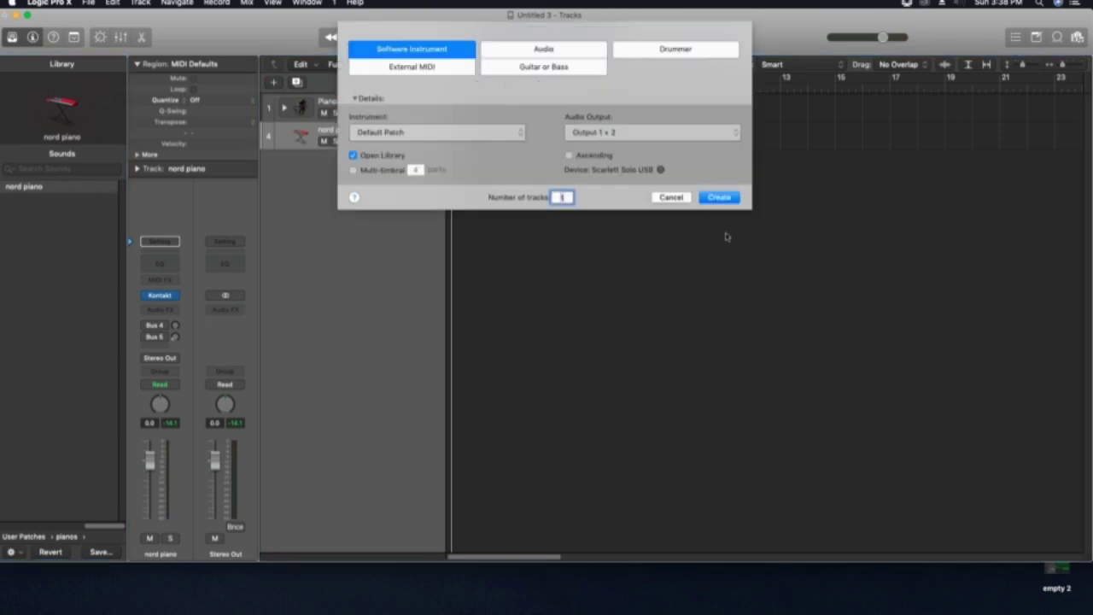
click(720, 197)
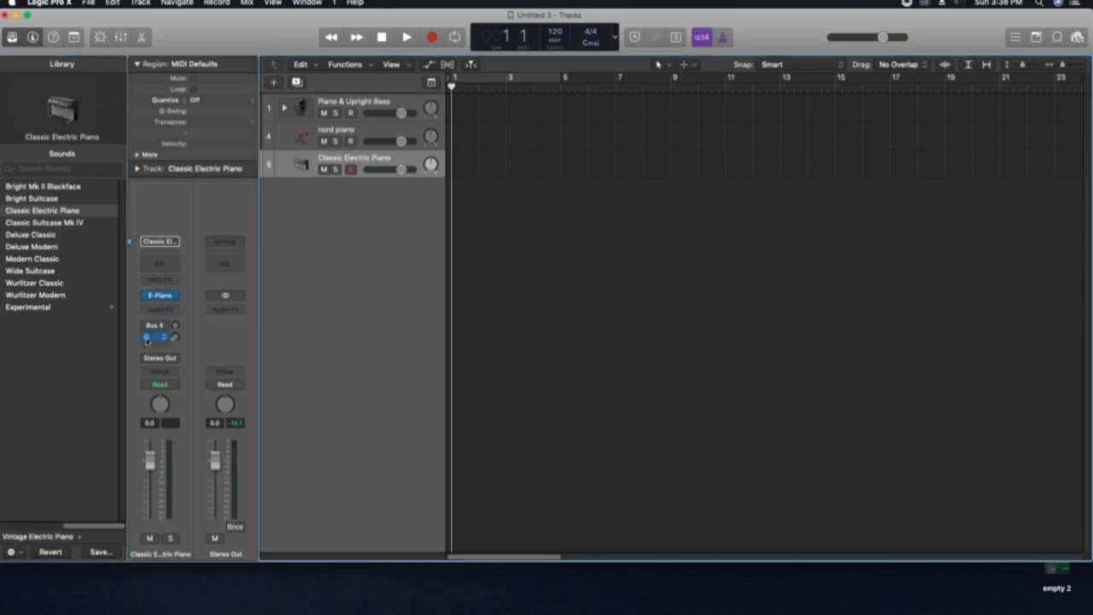
click(19, 537)
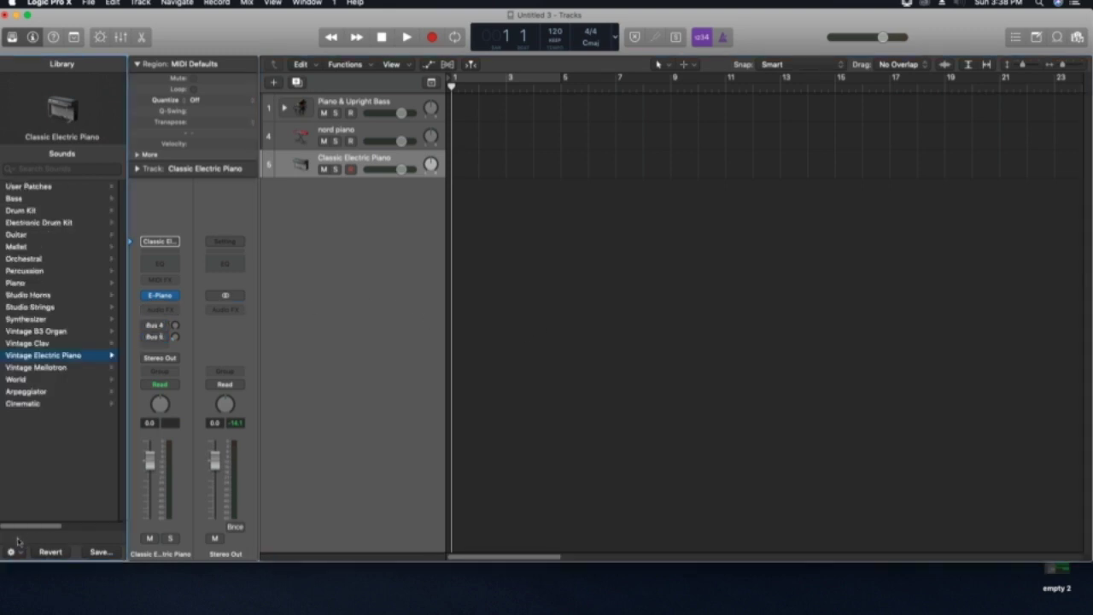
click(68, 187)
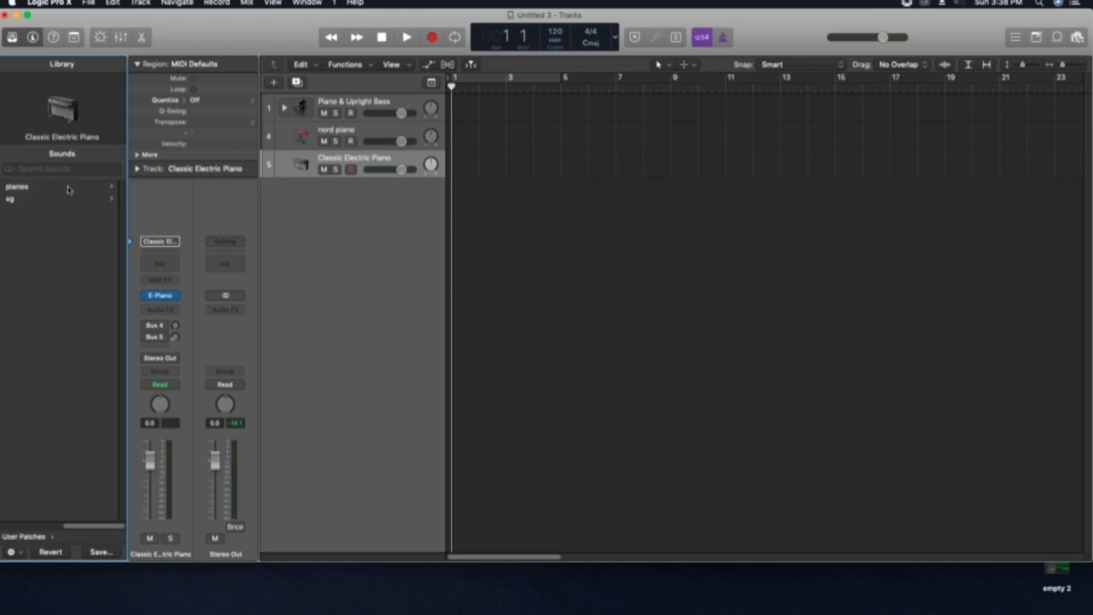
click(68, 187)
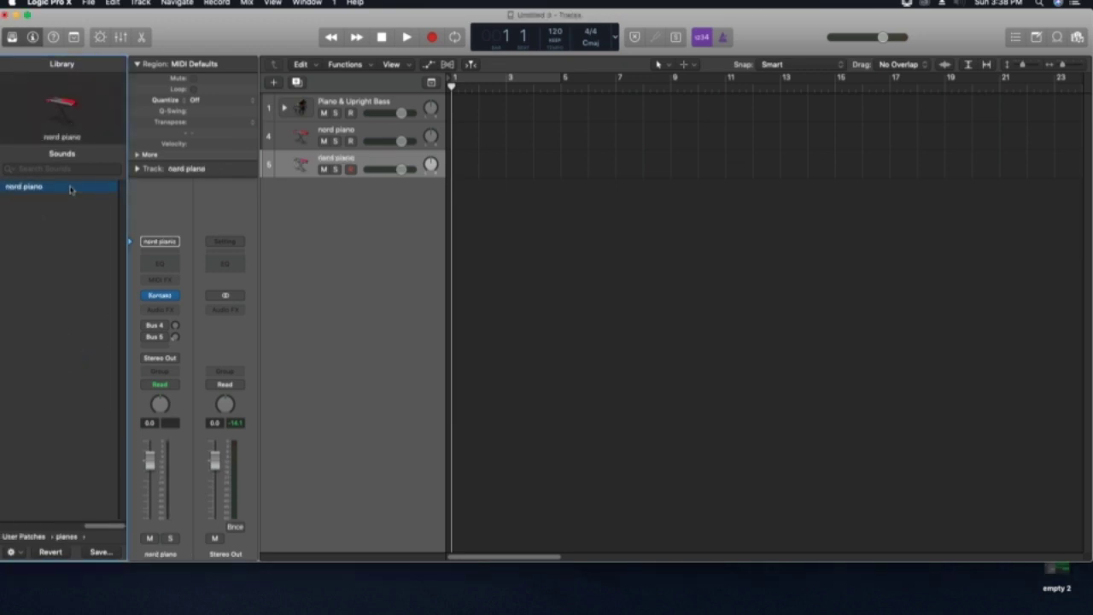
click(162, 297)
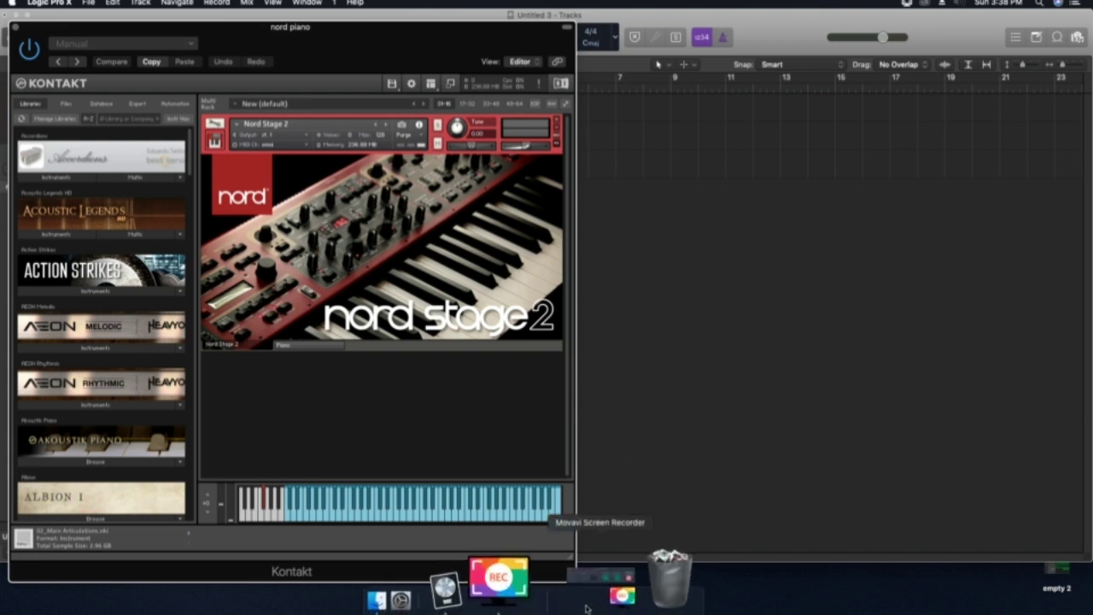
click(596, 598)
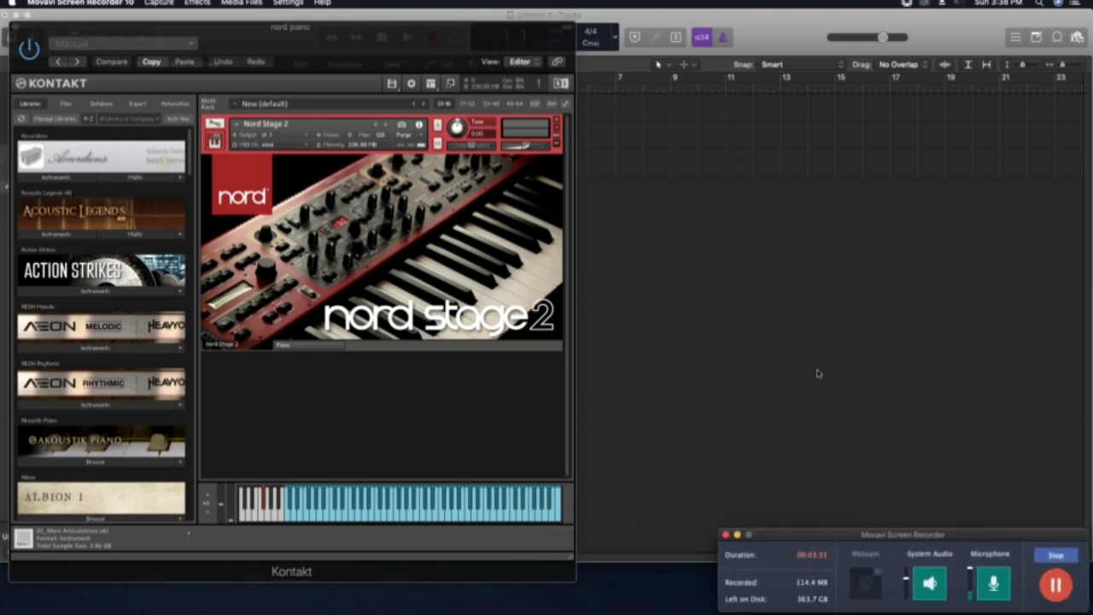